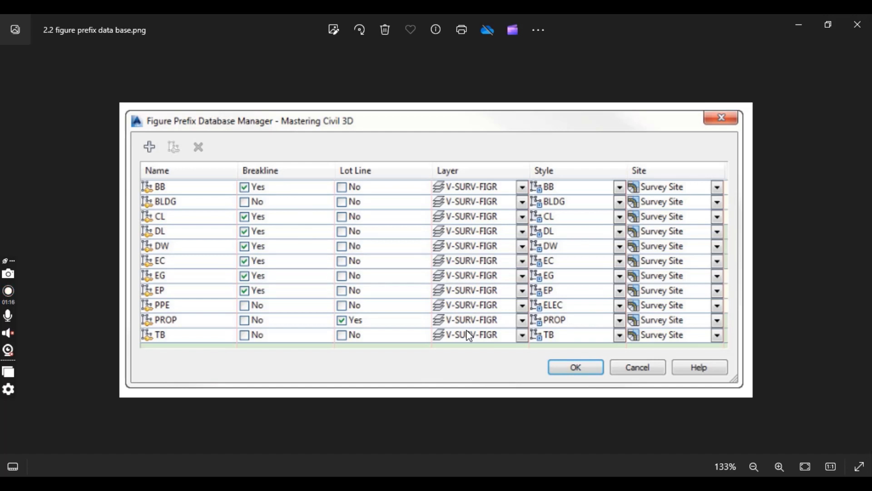
- Switch to Civil 3D and create a new figure prefix database named "Civil 3d New Project"
key(alt+Tab)
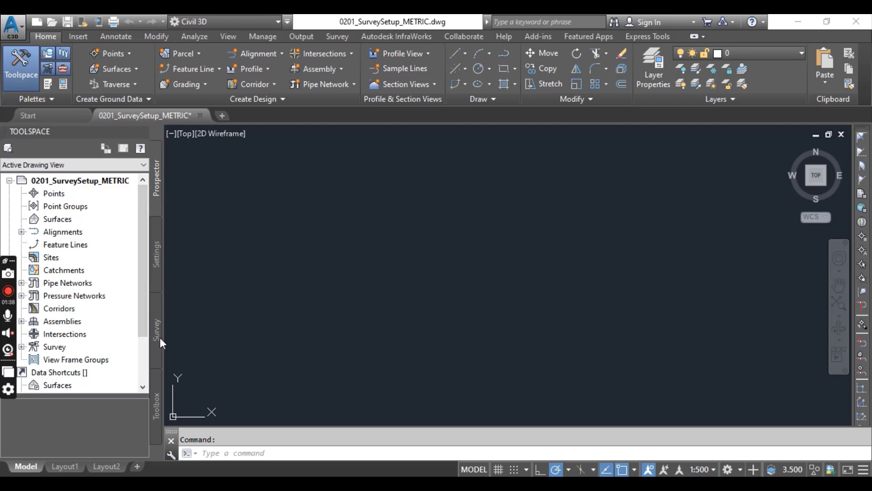
click(159, 320)
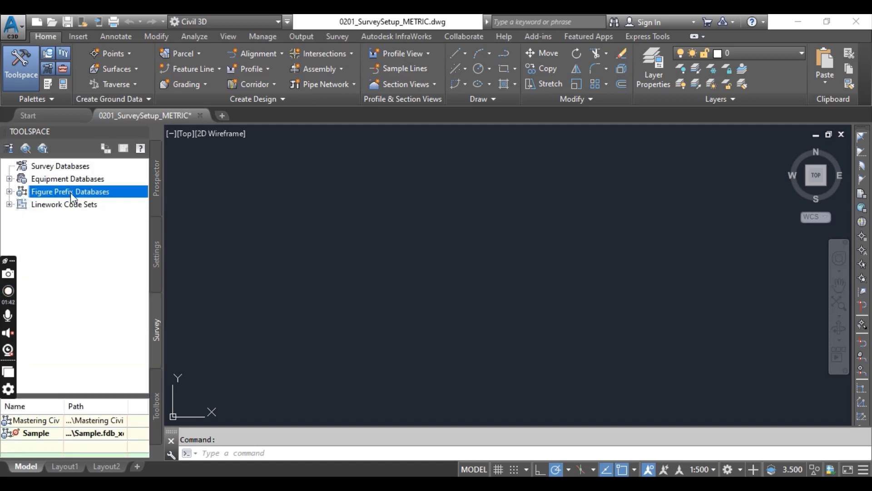
right_click(90, 197)
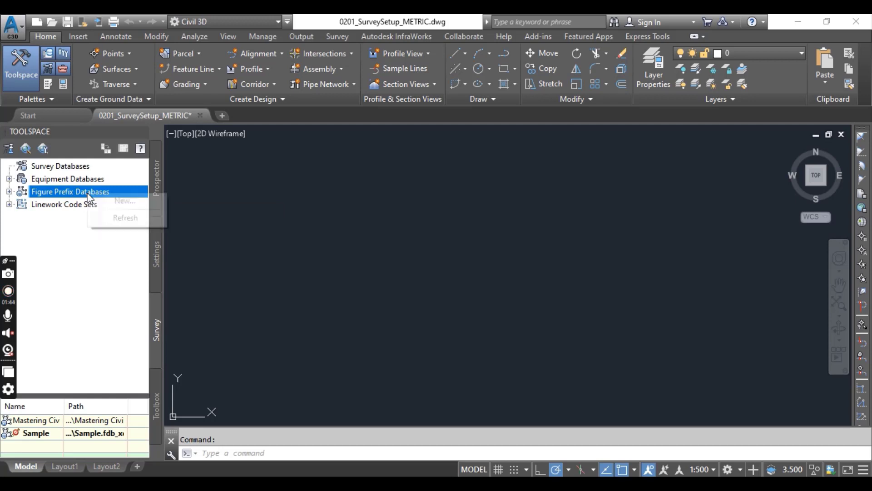
click(126, 201)
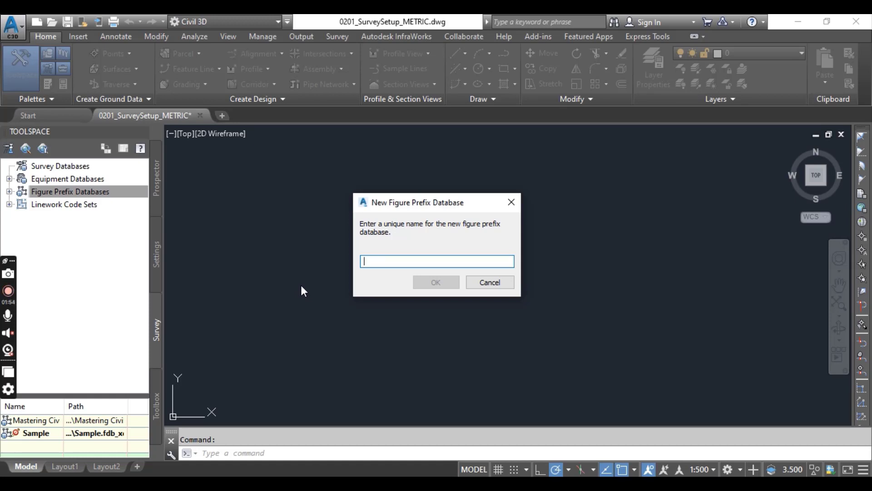
text(Civil 3d)
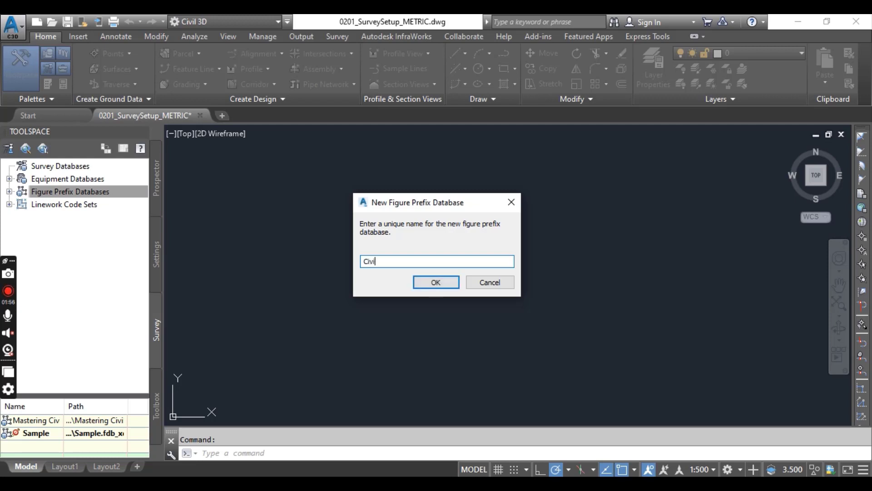
text( New Project)
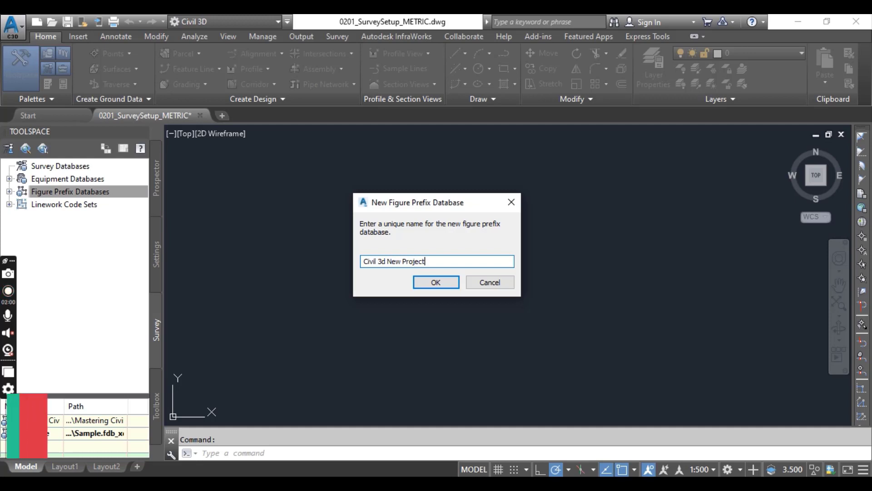
click(435, 283)
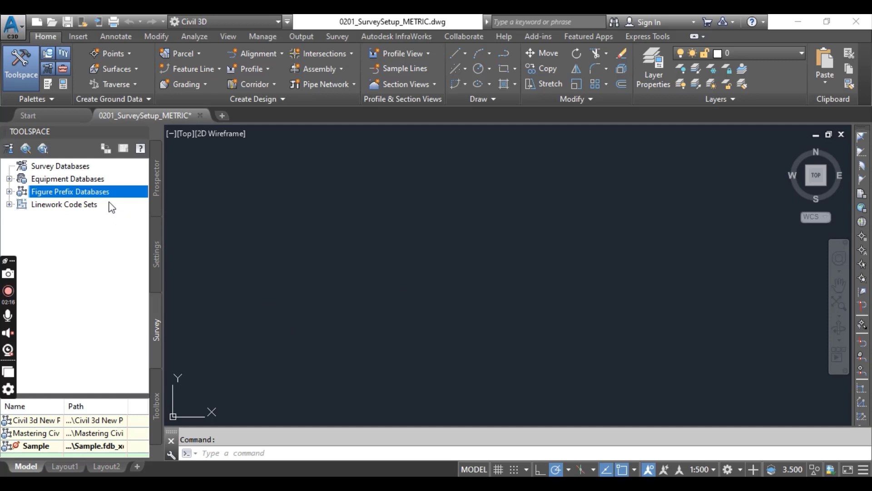
- Expand the figure prefix databases and open the Civil 3d New Project database for management
click(9, 191)
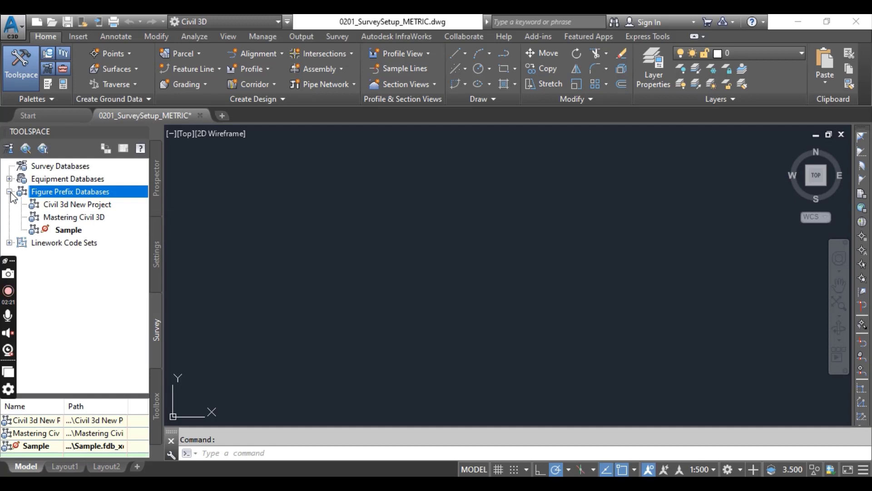
click(68, 220)
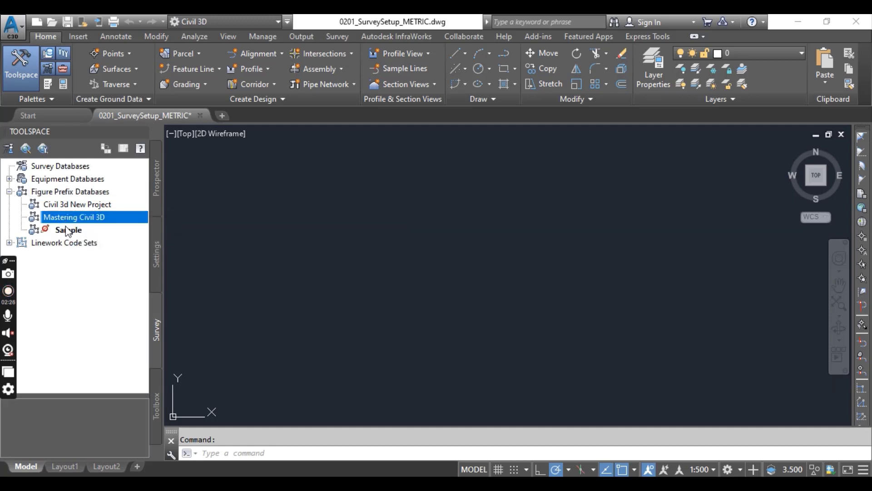
click(69, 205)
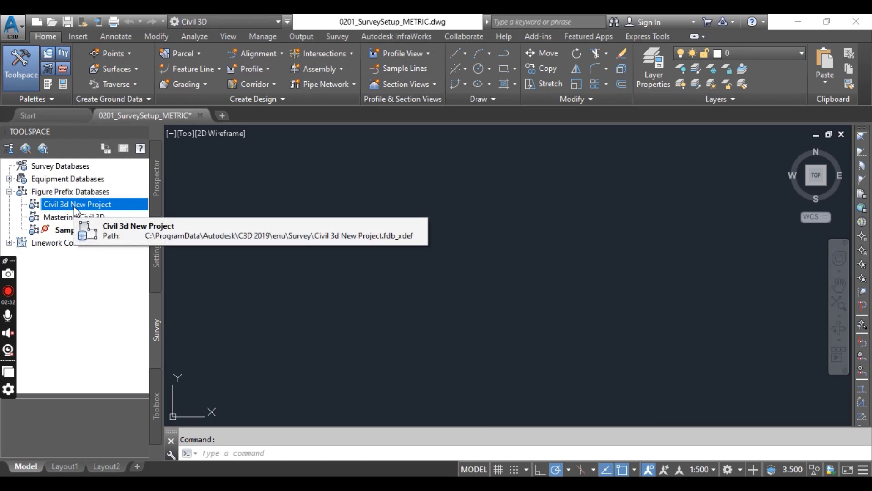
right_click(75, 209)
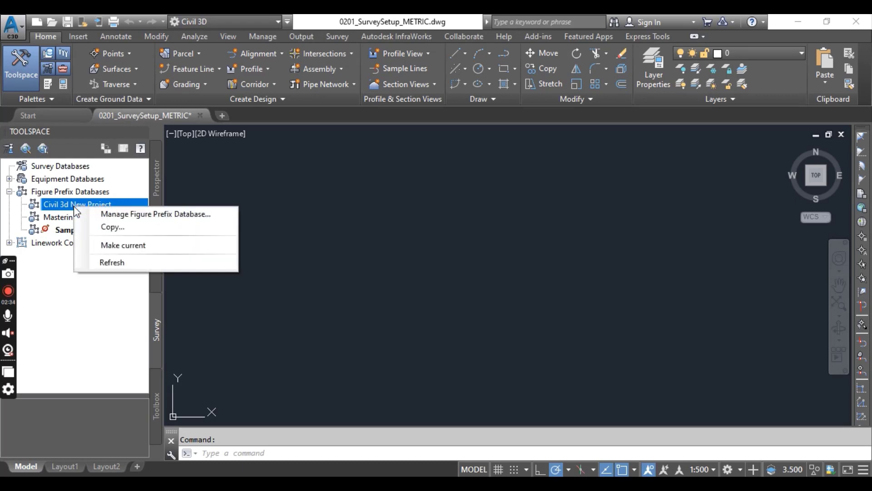
click(142, 222)
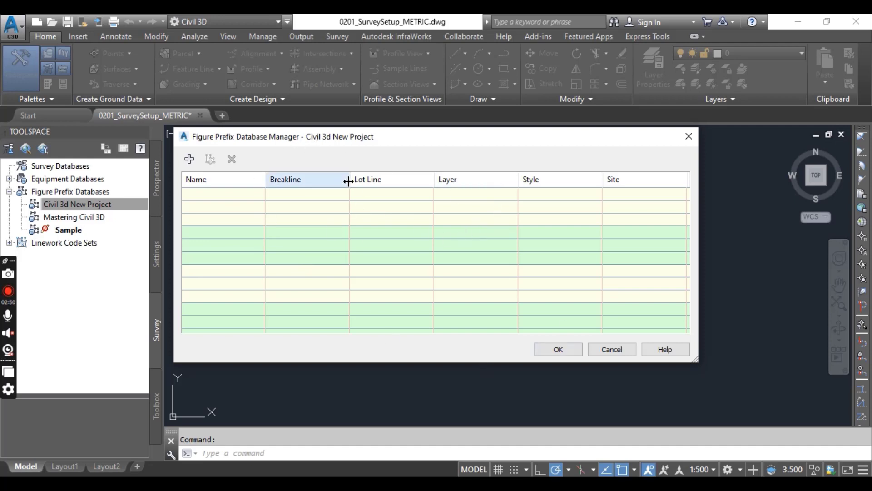
- Add a figure prefix named BB to the database and set its Breakline option to Yes
click(190, 160)
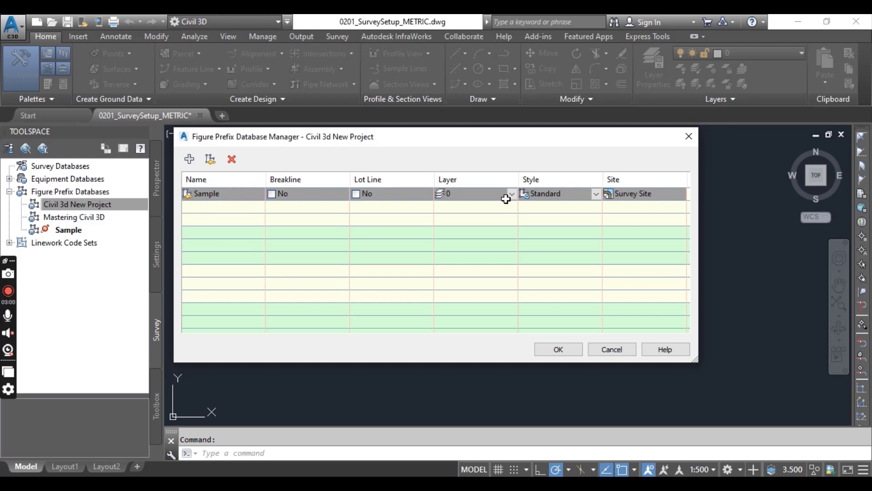
double_click(227, 194)
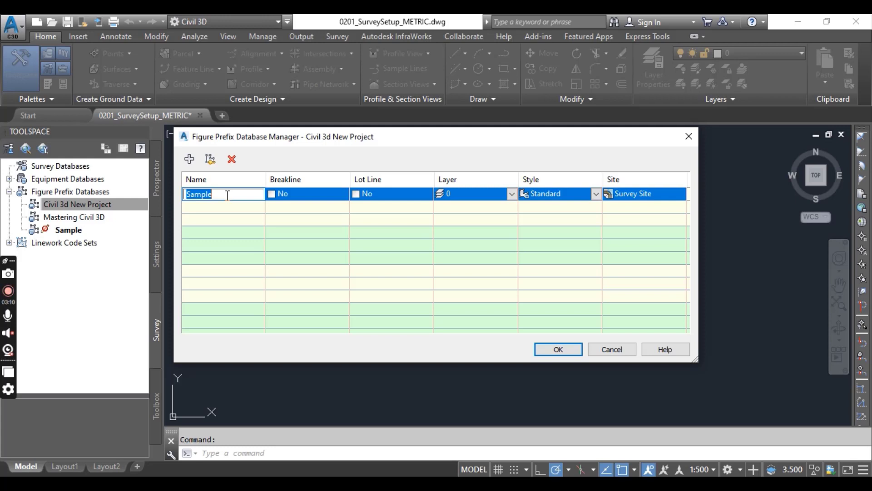
text(BB)
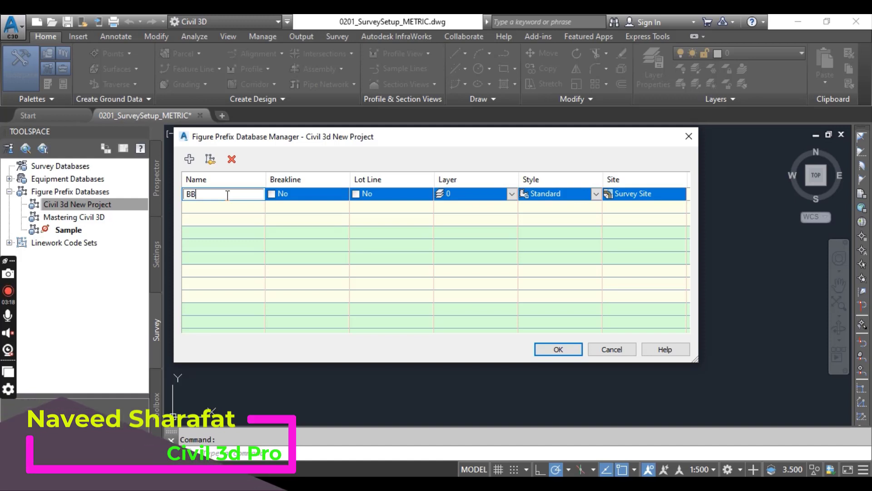
click(272, 194)
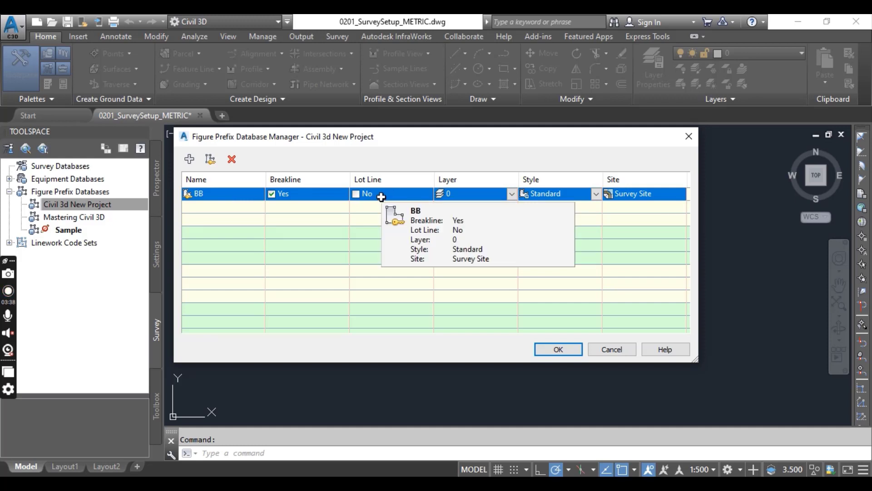
- Assign the layer V-SURV-FIGR and the style BB to the BB prefix
click(513, 197)
click(513, 195)
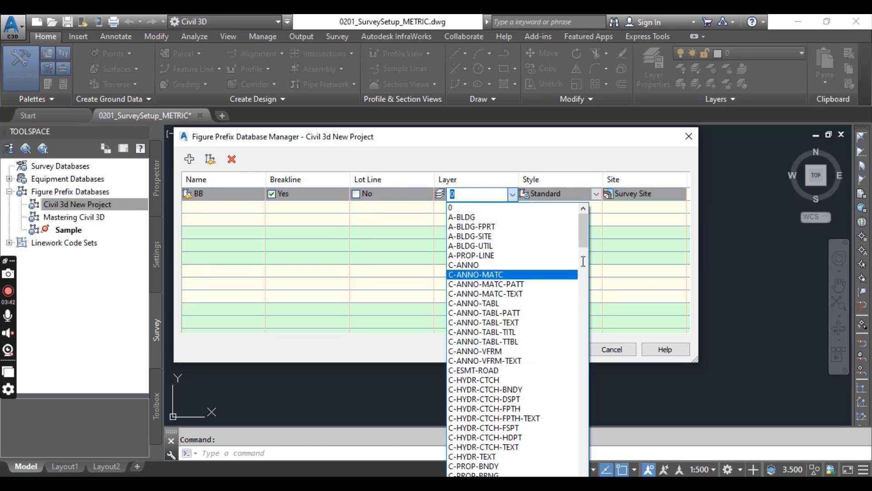
drag(585, 236, 585, 406)
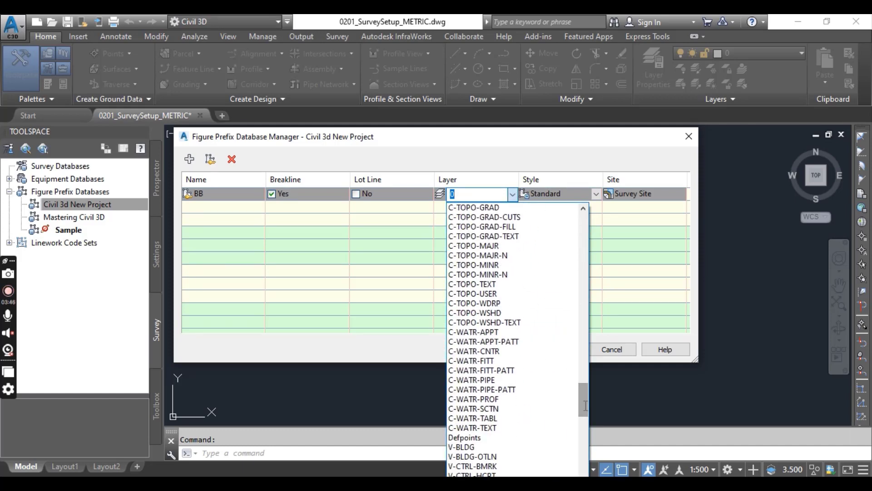
drag(586, 405, 589, 463)
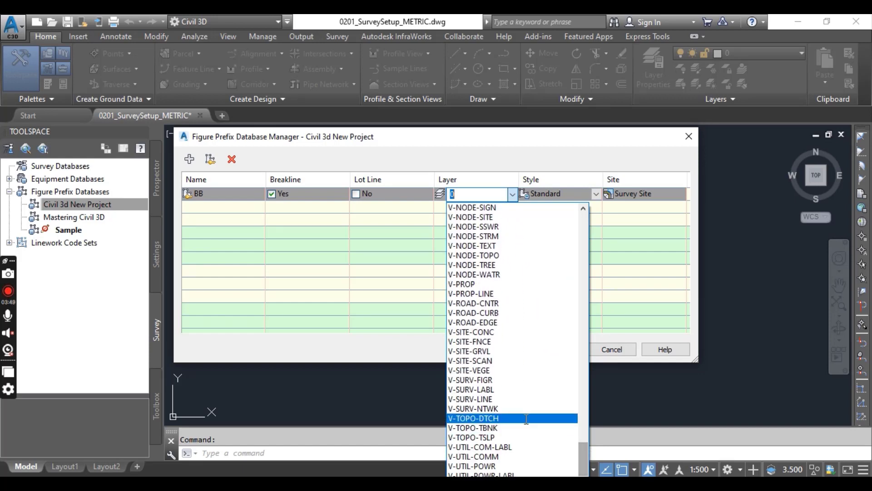
click(478, 379)
click(598, 195)
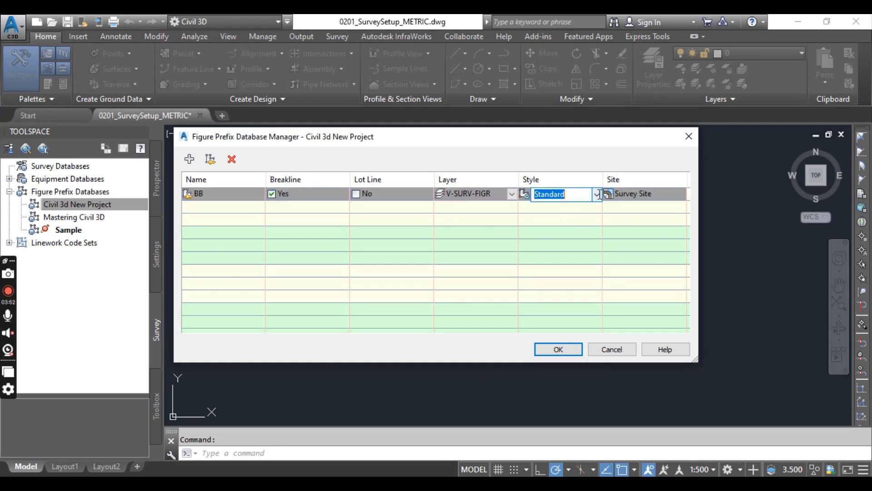
click(597, 194)
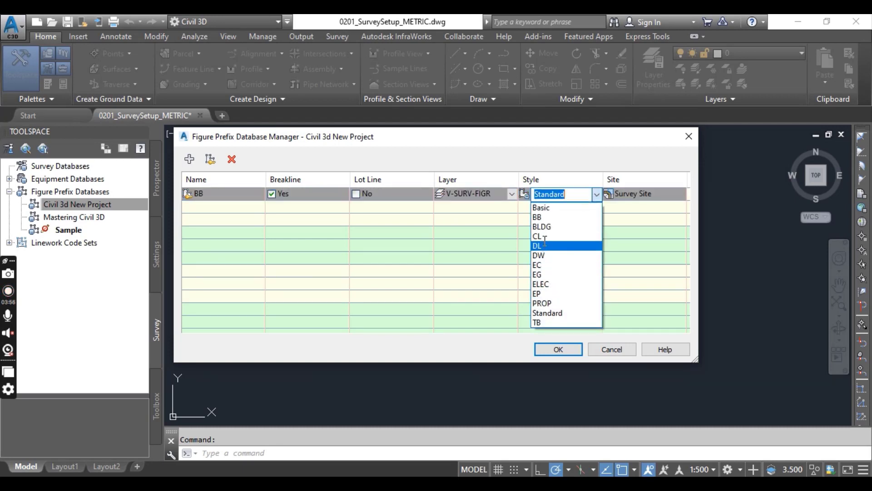
click(542, 218)
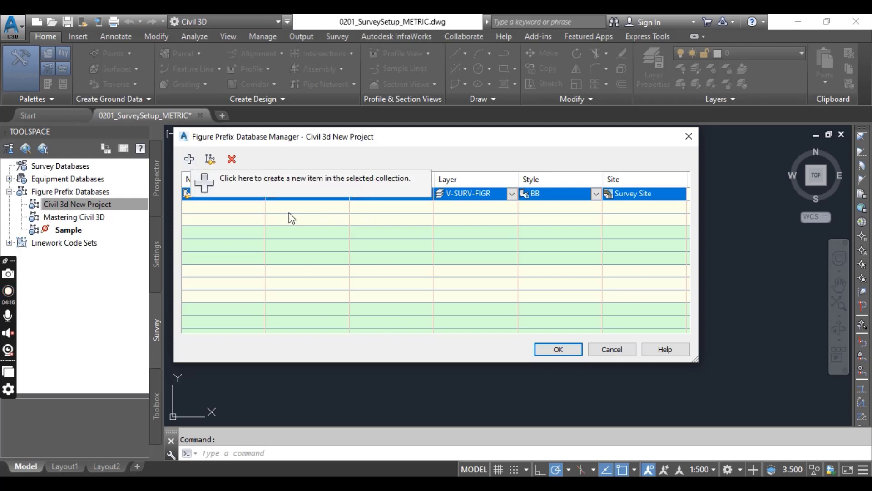
- Add a second figure prefix named BLDG and set its Breakline option to Yes
click(190, 160)
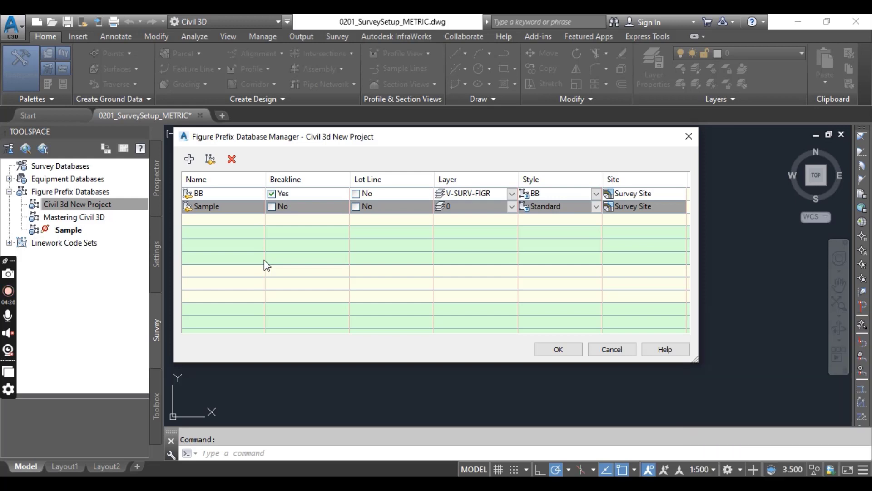
double_click(227, 206)
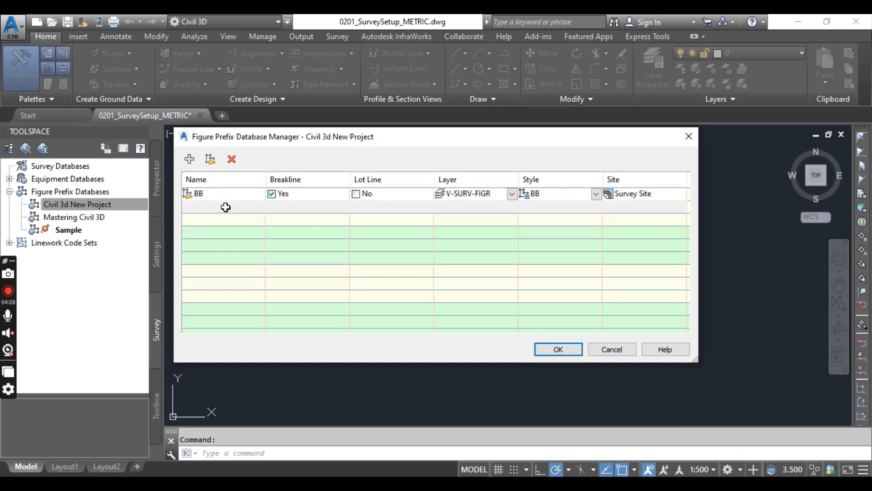
text(BL)
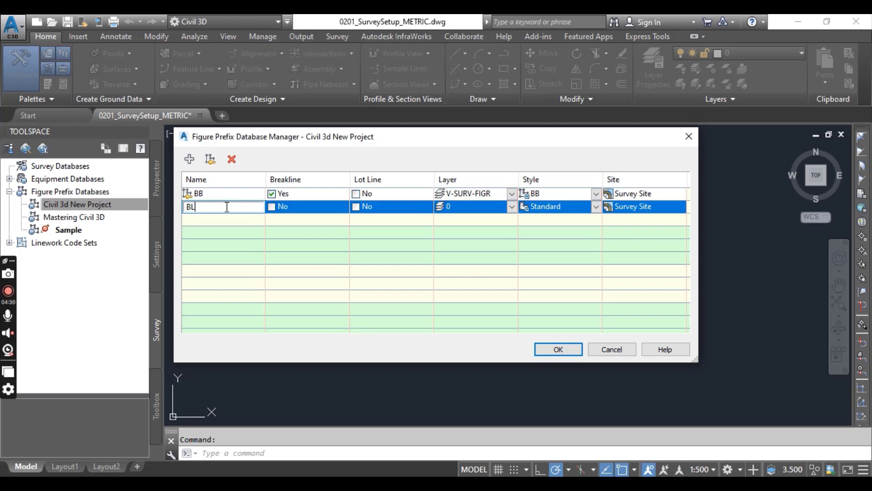
text(DG)
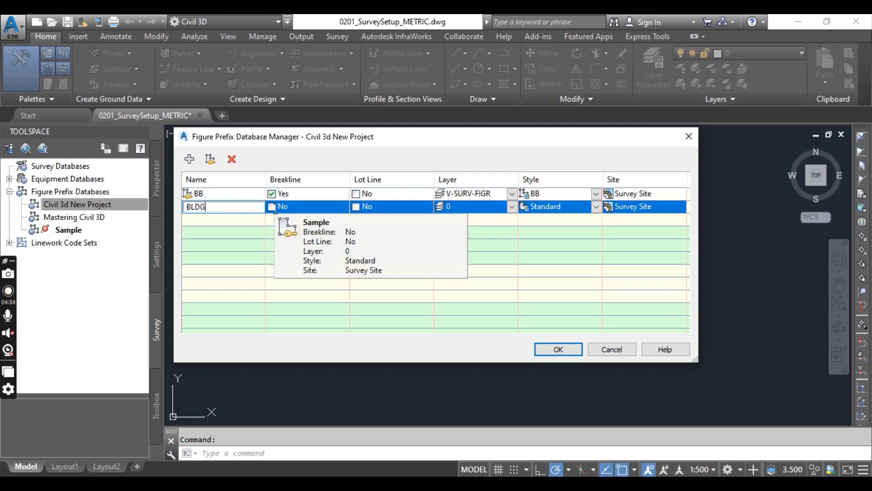
click(272, 207)
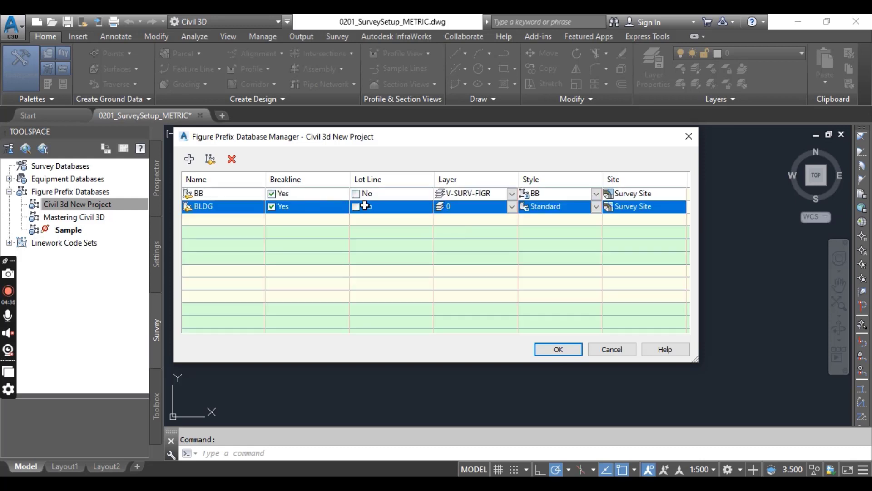
- Assign the layer V-SURV-FIGR and the style CL to the BLDG prefix
click(506, 206)
click(512, 206)
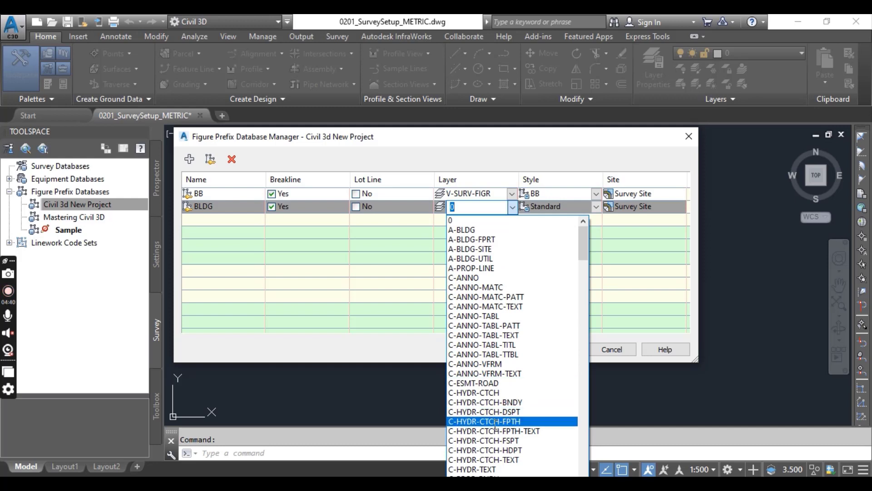
scroll(495, 422, down, 9)
scroll(483, 449, down, 5)
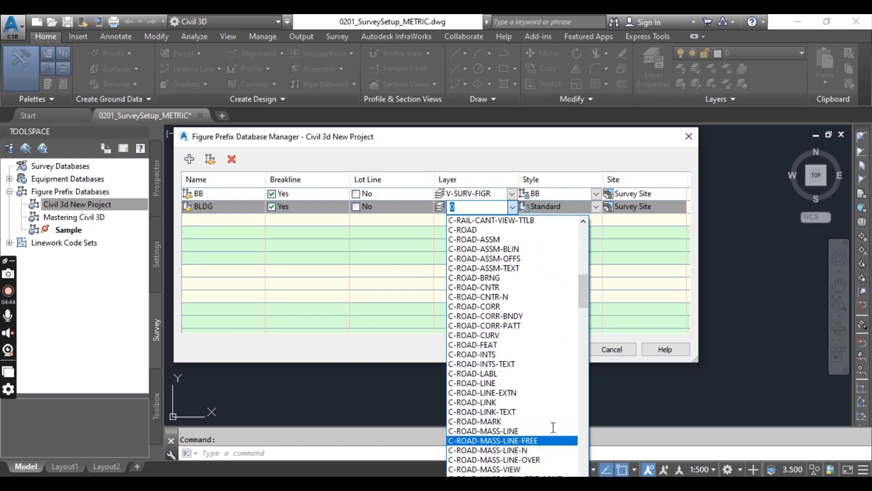
drag(583, 295, 577, 473)
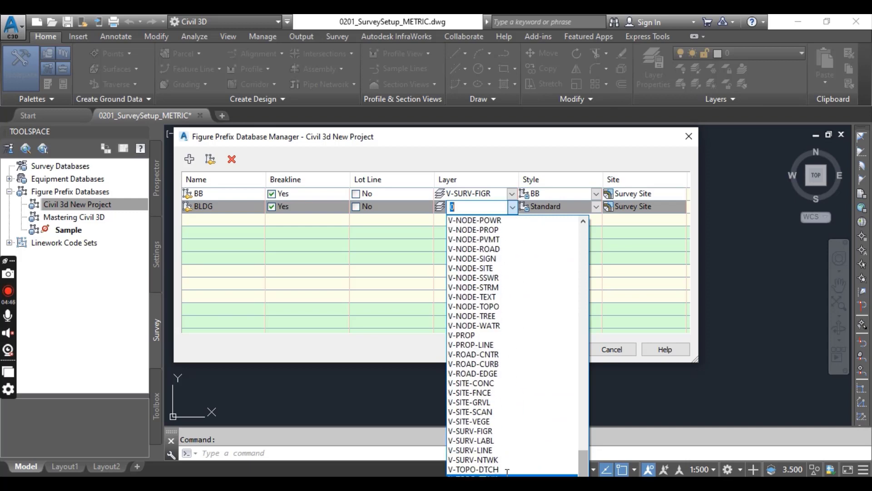
click(485, 430)
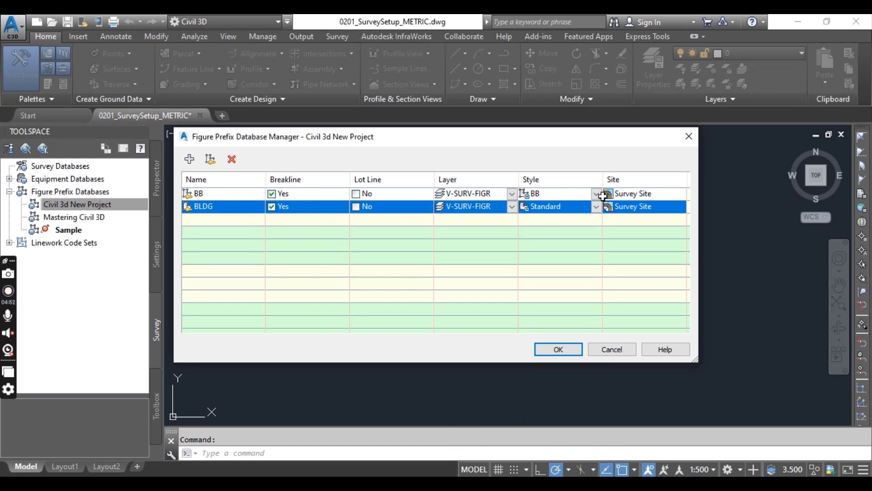
click(601, 209)
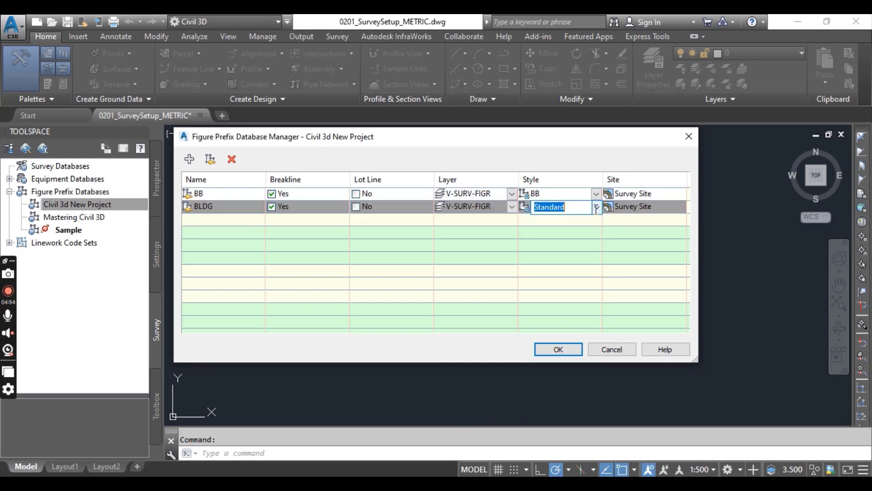
click(596, 207)
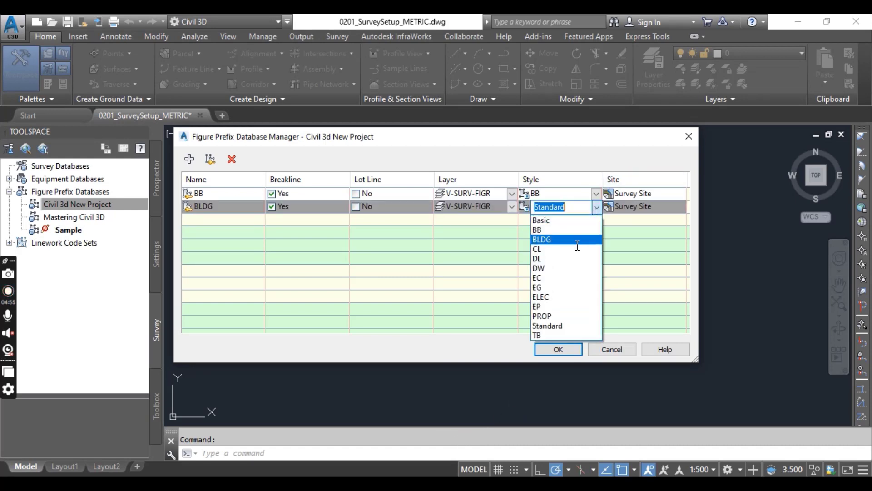
click(541, 249)
click(218, 226)
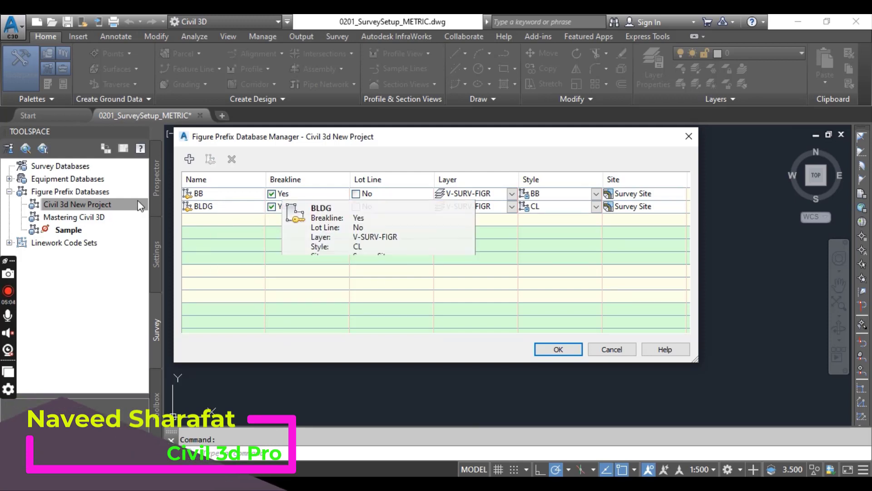
- Copy the BLDG prefix, rename the copy DL, and accept the figure prefix database entries
click(213, 207)
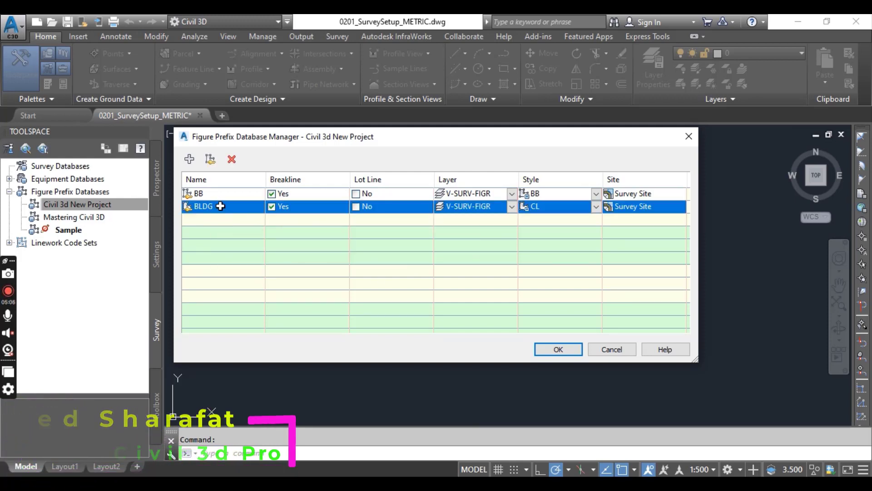
click(209, 161)
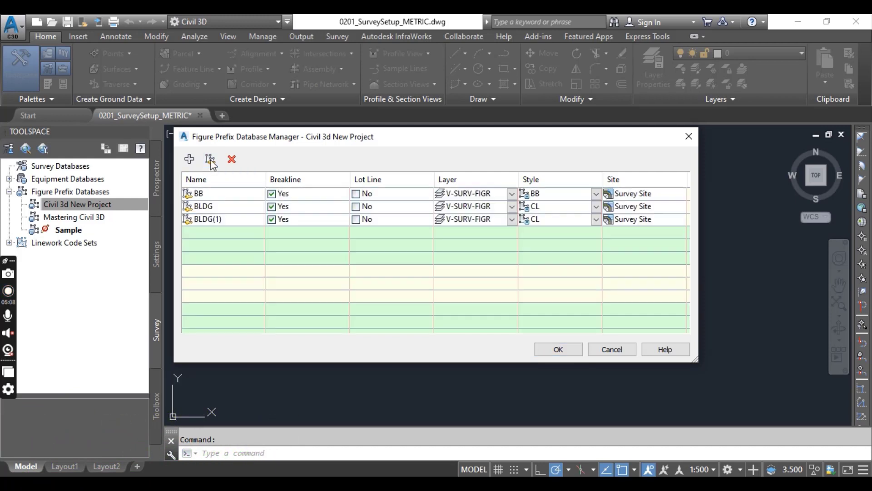
click(216, 219)
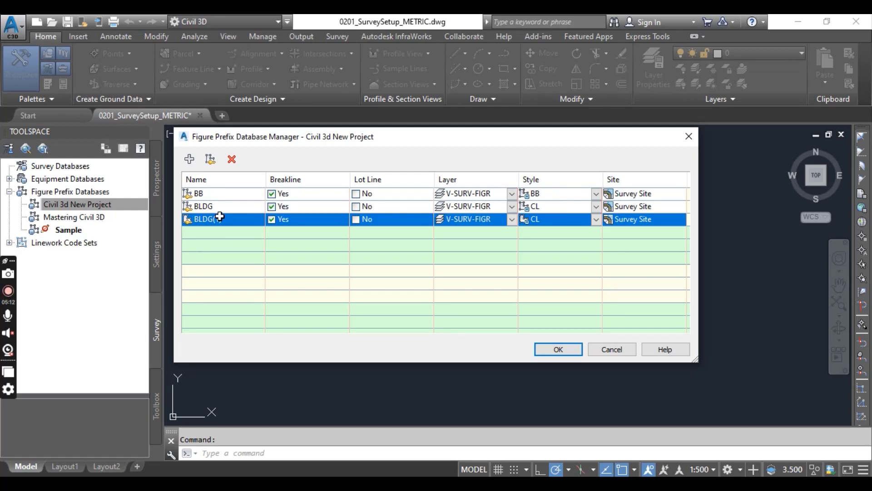
click(219, 217)
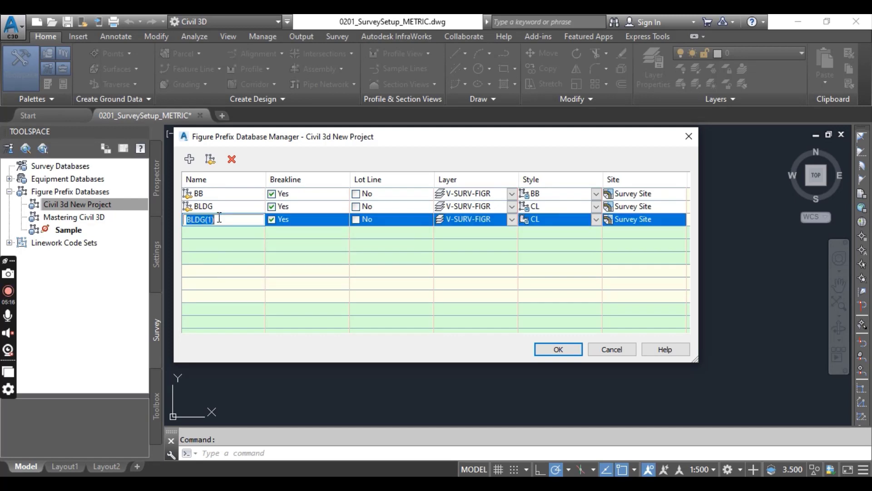
text(DL)
click(244, 235)
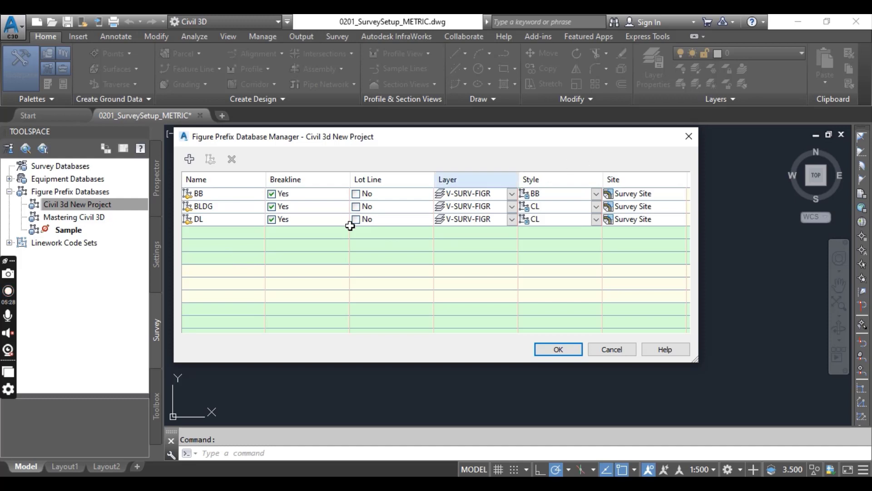
click(560, 350)
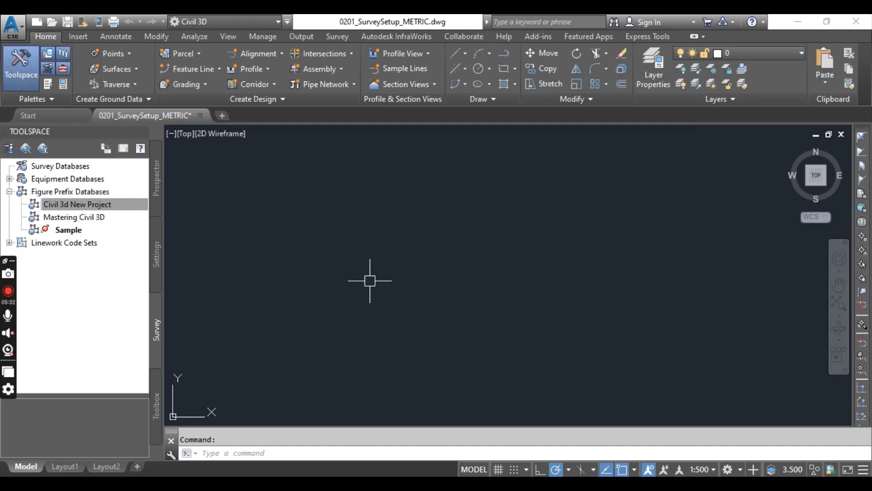